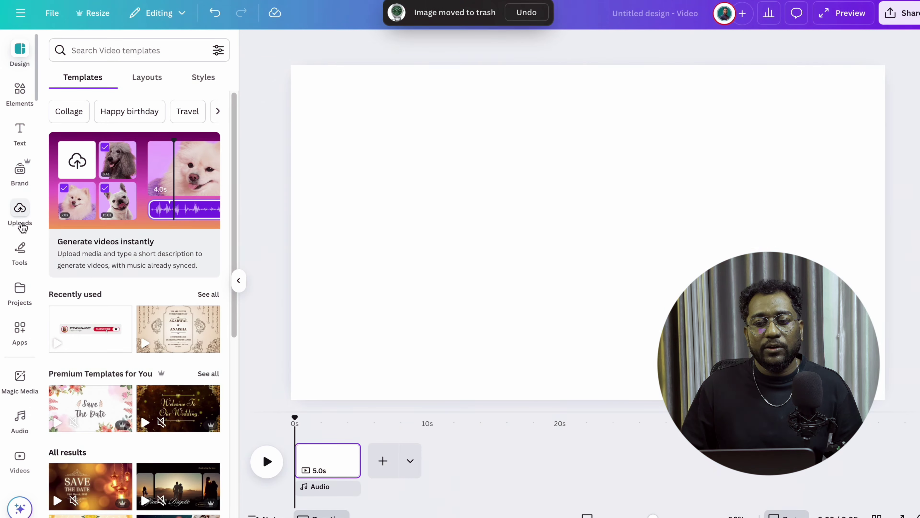
- Upload the video A001_08011614_C097.mov from the Canva Editing folder in Downloads
{"action": "left_click", "coordinate": [20, 212]}
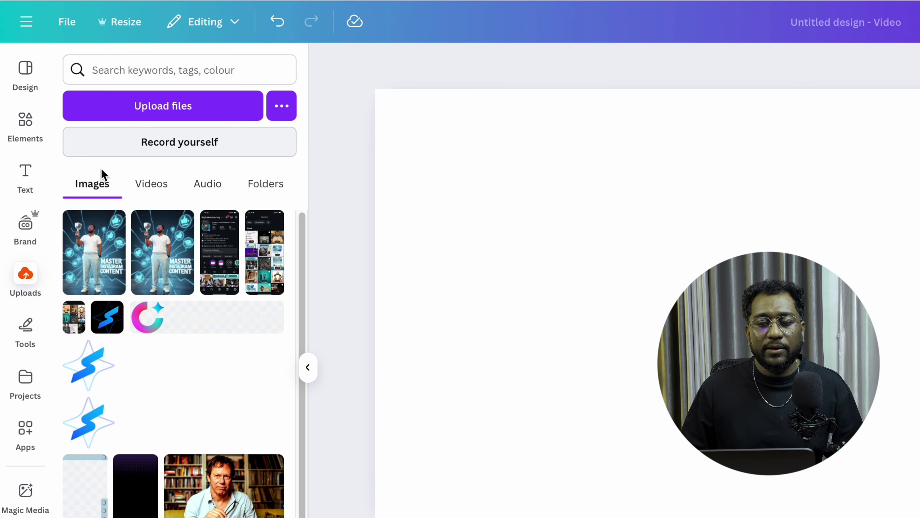
{"action": "left_click", "coordinate": [165, 192]}
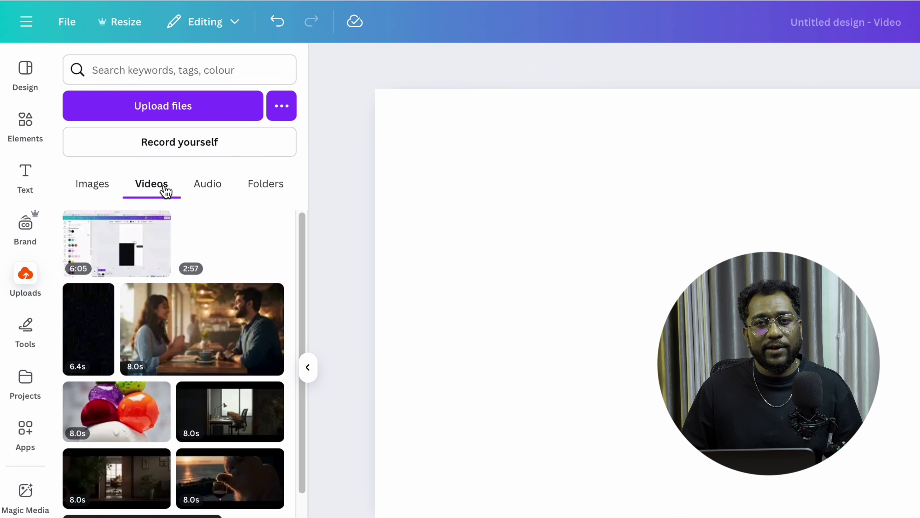
{"action": "left_click", "coordinate": [179, 107]}
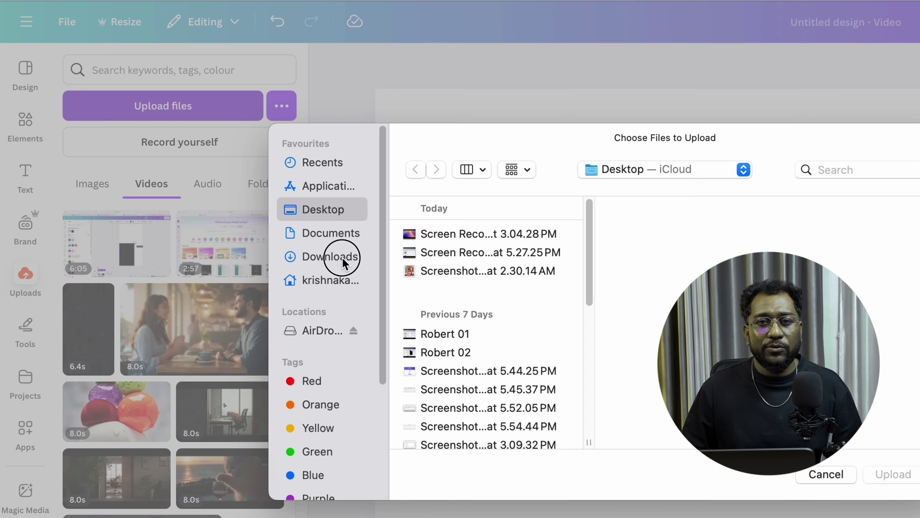
{"action": "left_click", "coordinate": [330, 256]}
{"action": "left_click", "coordinate": [461, 254]}
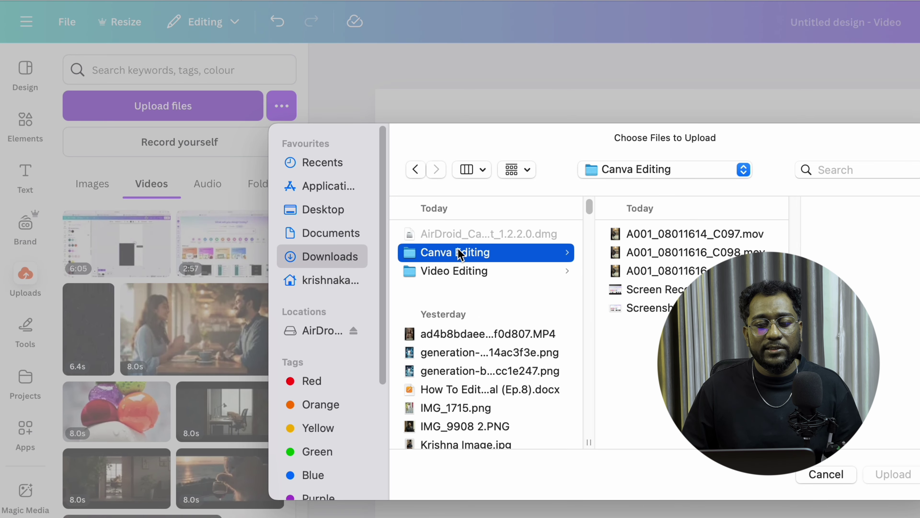
{"action": "left_click", "coordinate": [645, 241]}
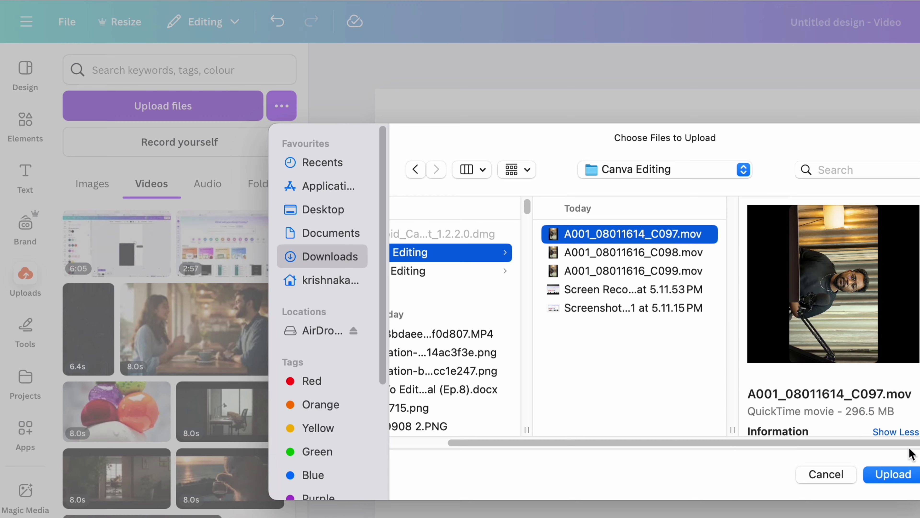
{"action": "left_click", "coordinate": [906, 480]}
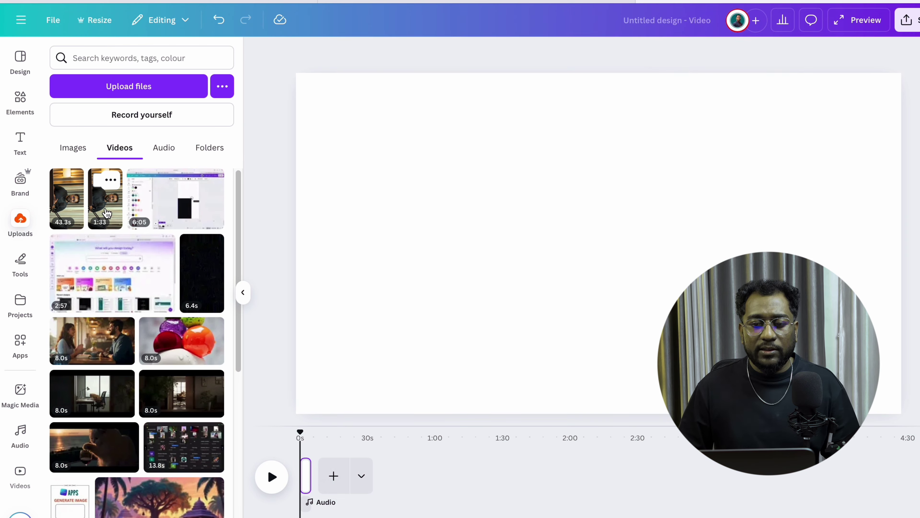
- Place the uploaded 1:33 video on the blank page so that it fills the whole canvas
{"action": "left_click", "coordinate": [105, 198]}
{"action": "left_click_drag", "start_coordinate": [702, 243], "coordinate": [597, 191]}
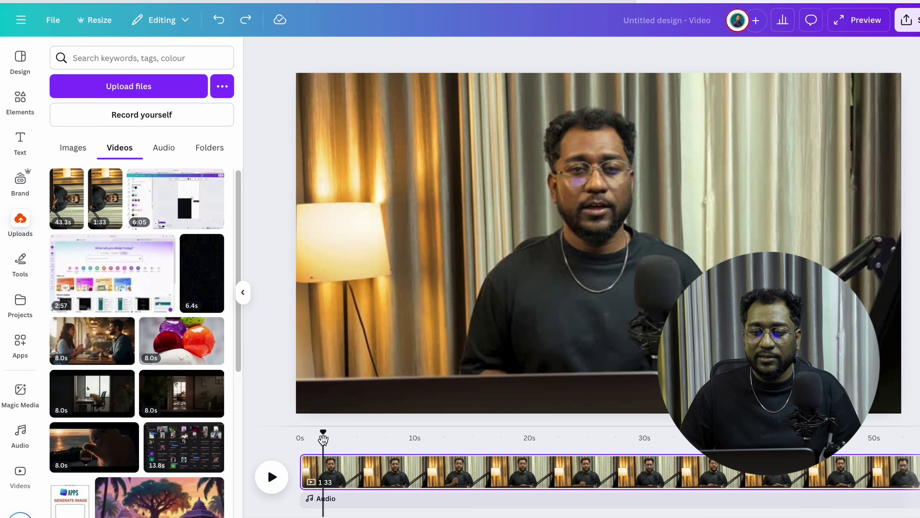
- Play the video to find where the speech starts, split it at 4.8 s and open the opening segment's options
{"action": "left_click", "coordinate": [287, 477]}
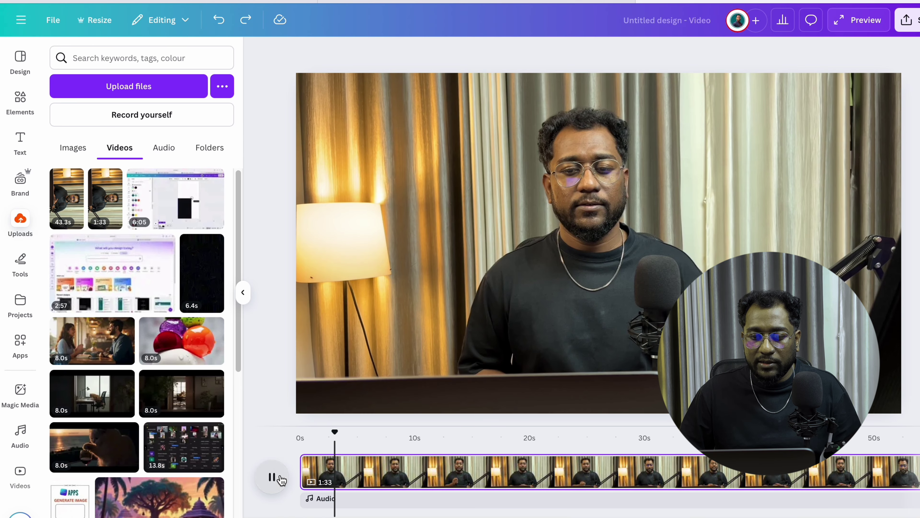
{"action": "left_click", "coordinate": [281, 479]}
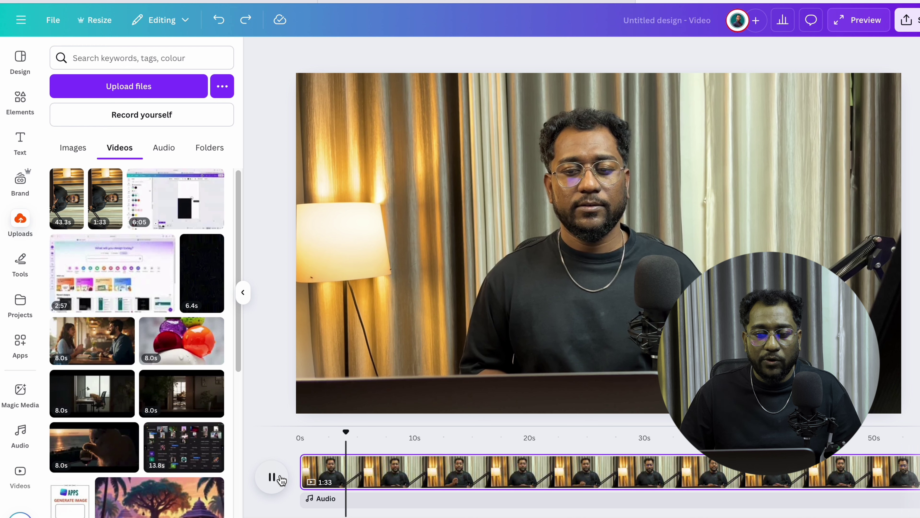
{"action": "left_click", "coordinate": [273, 477]}
{"action": "left_click", "coordinate": [273, 477]}
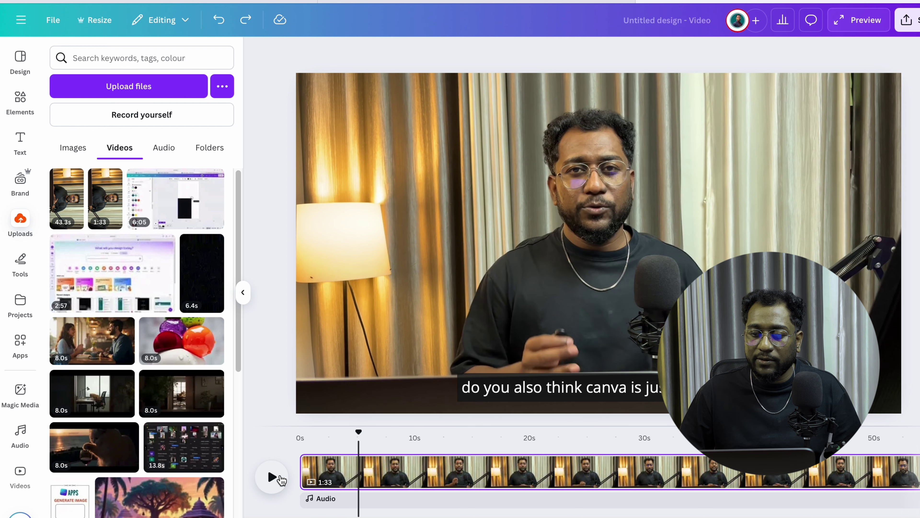
{"action": "left_click_drag", "start_coordinate": [360, 430], "coordinate": [358, 432]}
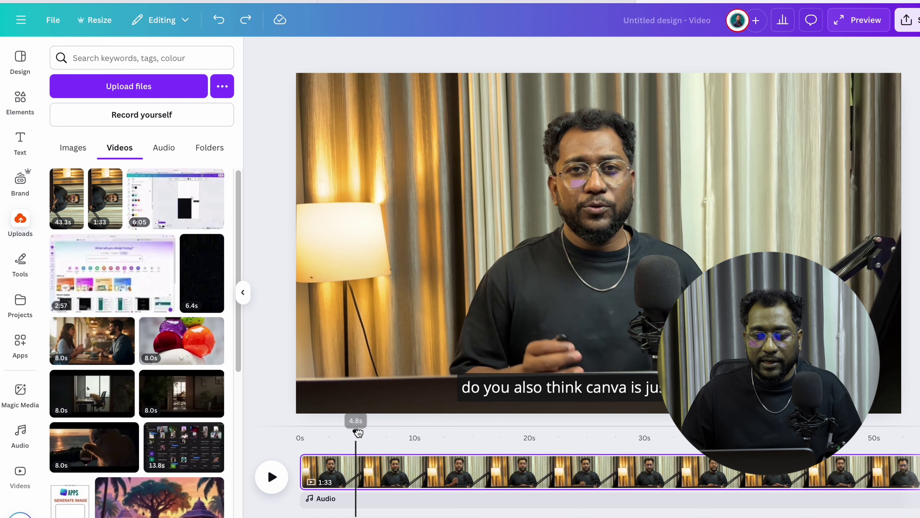
{"action": "right_click", "coordinate": [360, 465]}
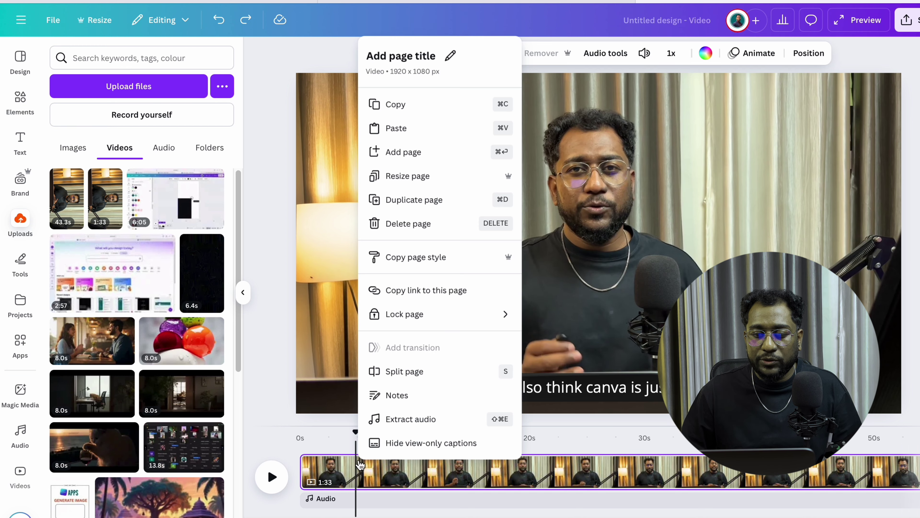
{"action": "left_click", "coordinate": [393, 374]}
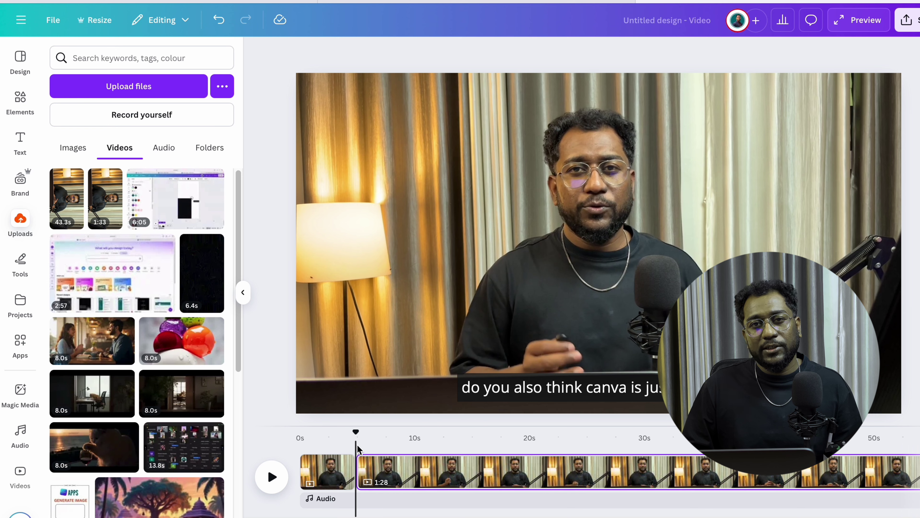
{"action": "left_click", "coordinate": [336, 472]}
{"action": "right_click", "coordinate": [337, 472]}
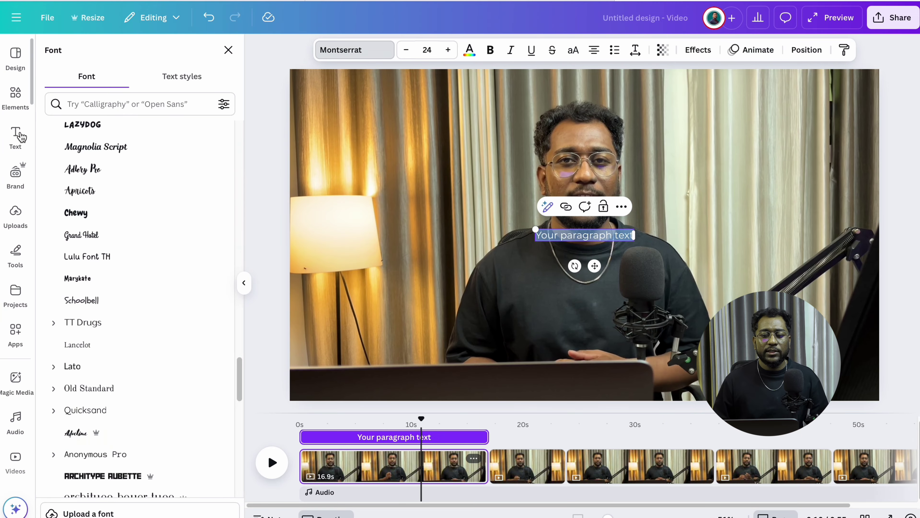
- Add a text box in the Heading style to the first clip
{"action": "left_click", "coordinate": [18, 135]}
{"action": "left_click", "coordinate": [97, 213]}
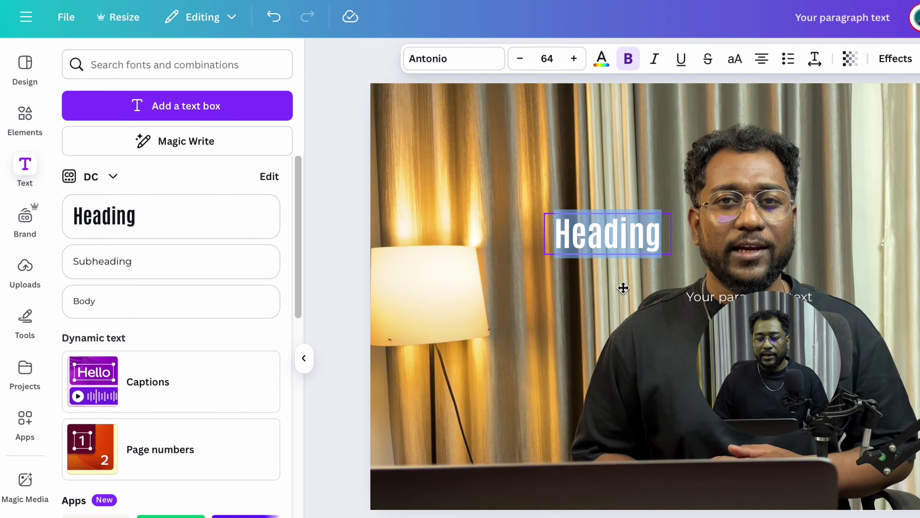
- Browse the available fonts for the "Your paragraph text" box
{"action": "left_click", "coordinate": [707, 297]}
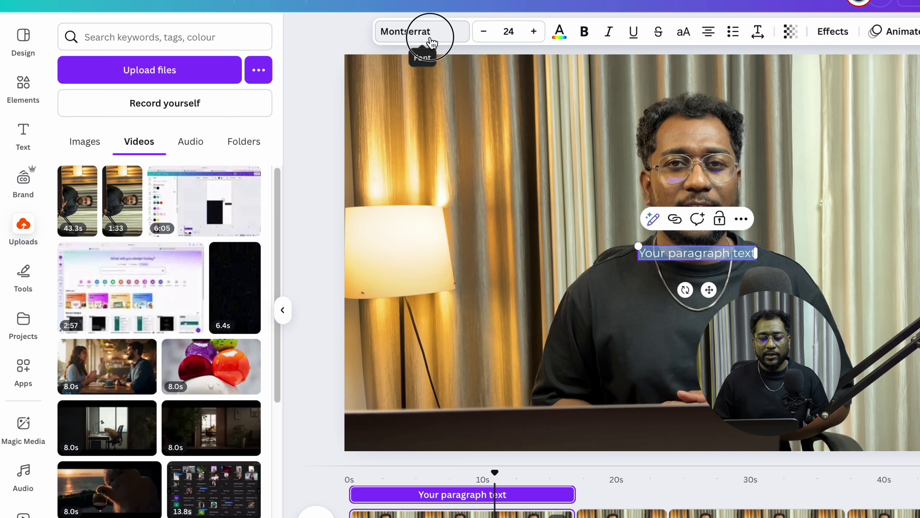
{"action": "left_click", "coordinate": [430, 36]}
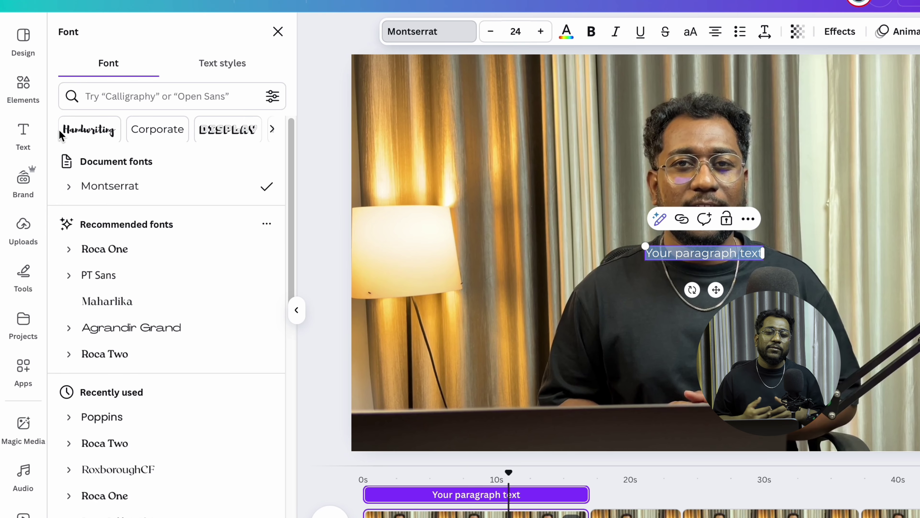
{"action": "scroll", "coordinate": [127, 343], "scroll_direction": "down", "scroll_amount": 15}
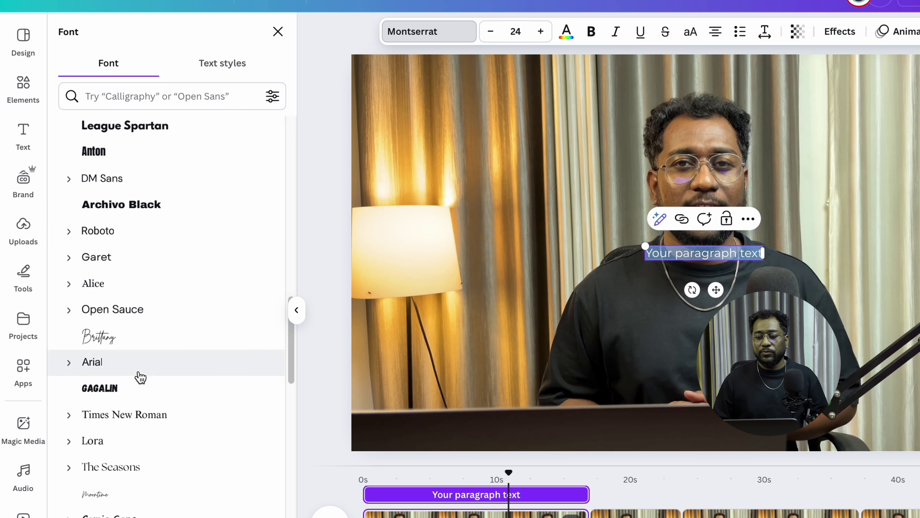
{"action": "scroll", "coordinate": [142, 375], "scroll_direction": "down", "scroll_amount": 15}
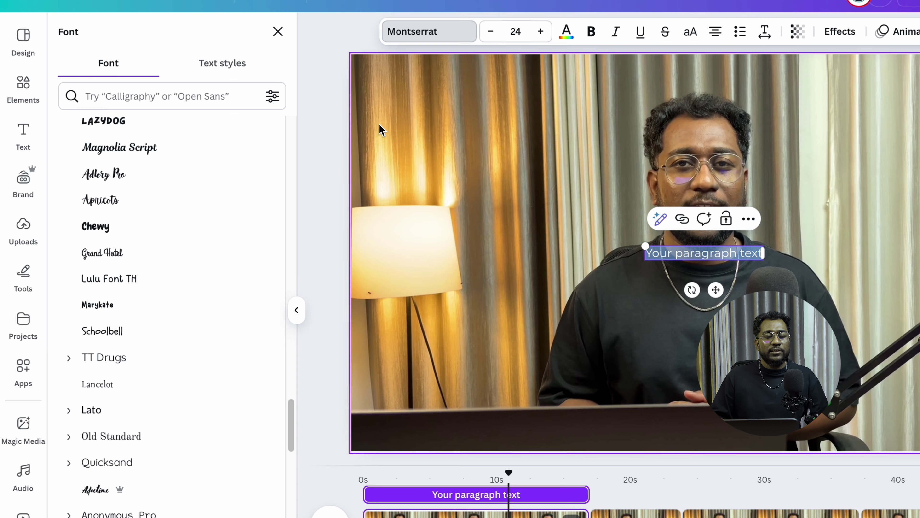
- Delete the "Your paragraph text" box and move the heading further down over the speaker
{"action": "left_click", "coordinate": [31, 136]}
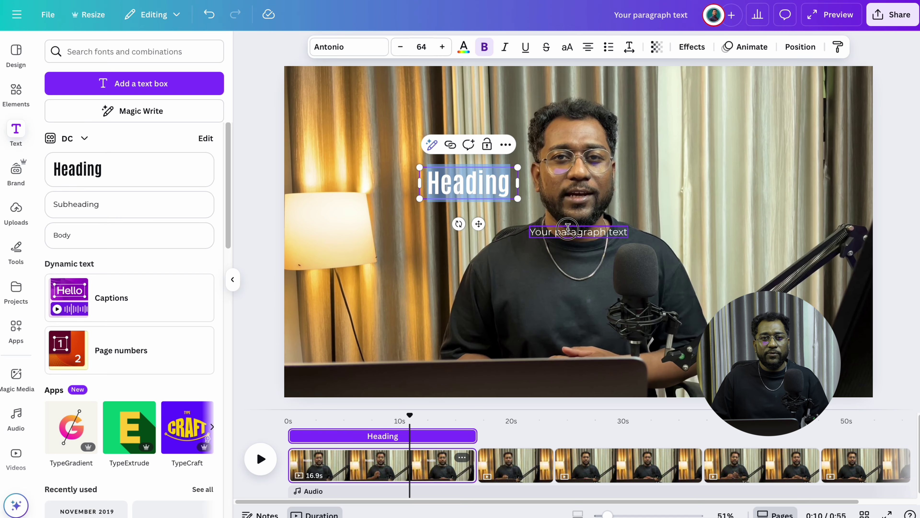
{"action": "left_click", "coordinate": [580, 233]}
{"action": "key", "text": "Delete"}
{"action": "left_click_drag", "start_coordinate": [491, 195], "coordinate": [530, 268]}
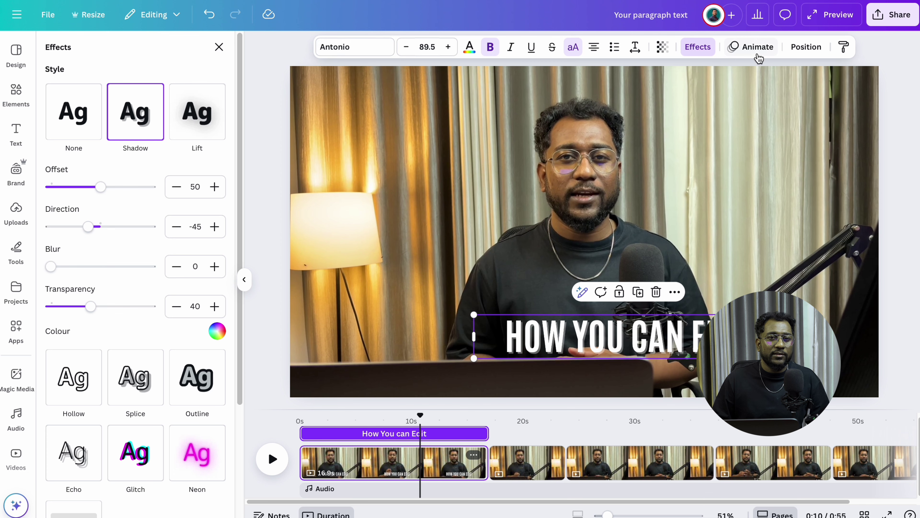
{"action": "scroll", "coordinate": [135, 254], "scroll_direction": "down", "scroll_amount": 4}
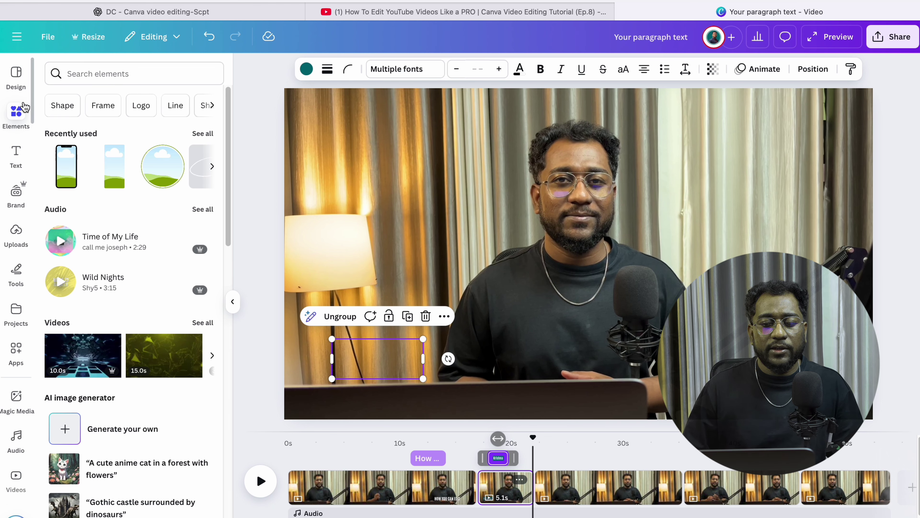
- Search the elements library for "youtube"
{"action": "left_click", "coordinate": [102, 75]}
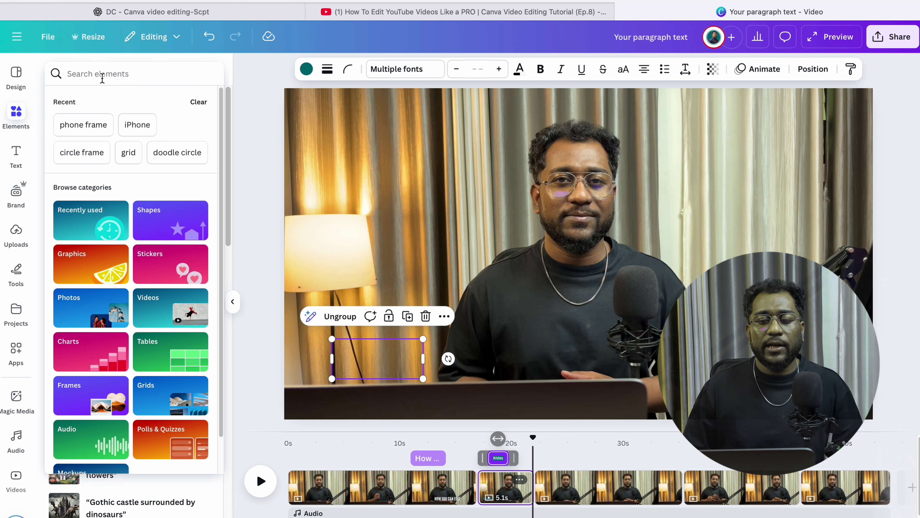
{"action": "type", "text": "youtu"}
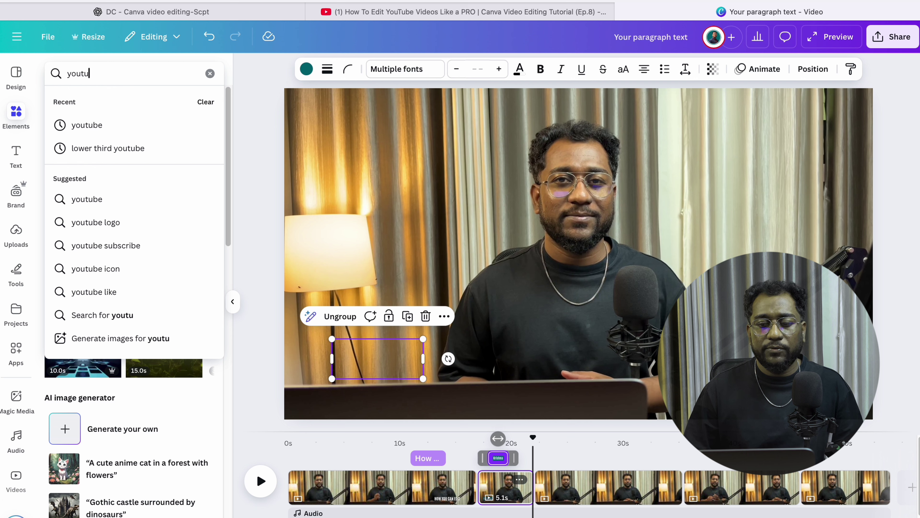
{"action": "type", "text": "be"}
{"action": "left_click", "coordinate": [78, 127]}
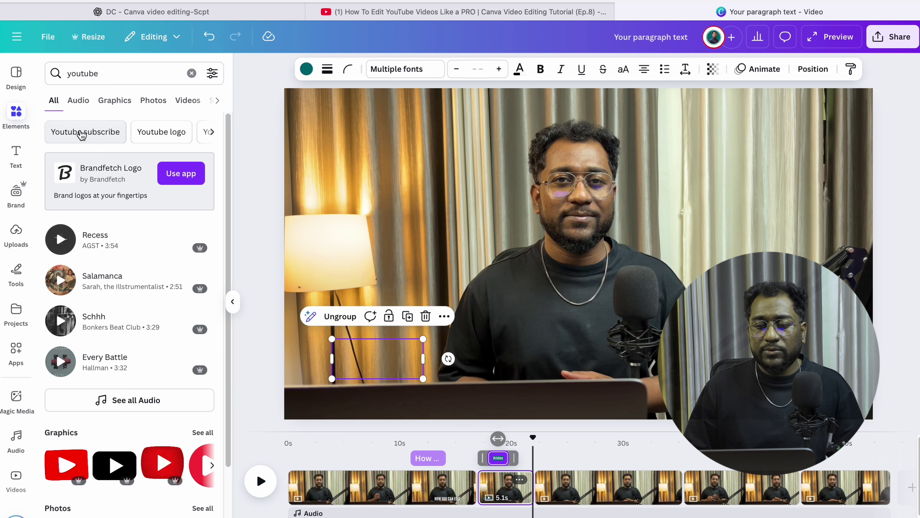
- Add the 54.0 s video of a camera filming a woman from the youtube video results and undo its last placement change
{"action": "left_click", "coordinate": [155, 102]}
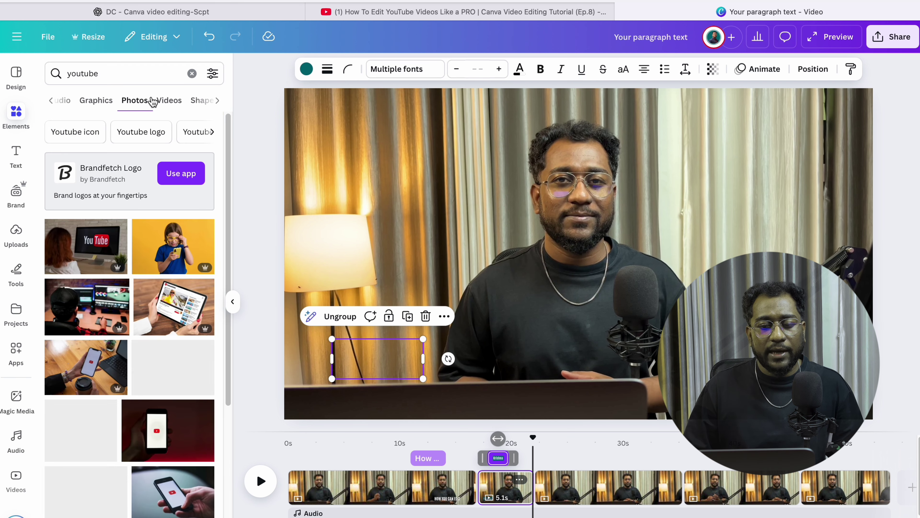
{"action": "left_click", "coordinate": [93, 100]}
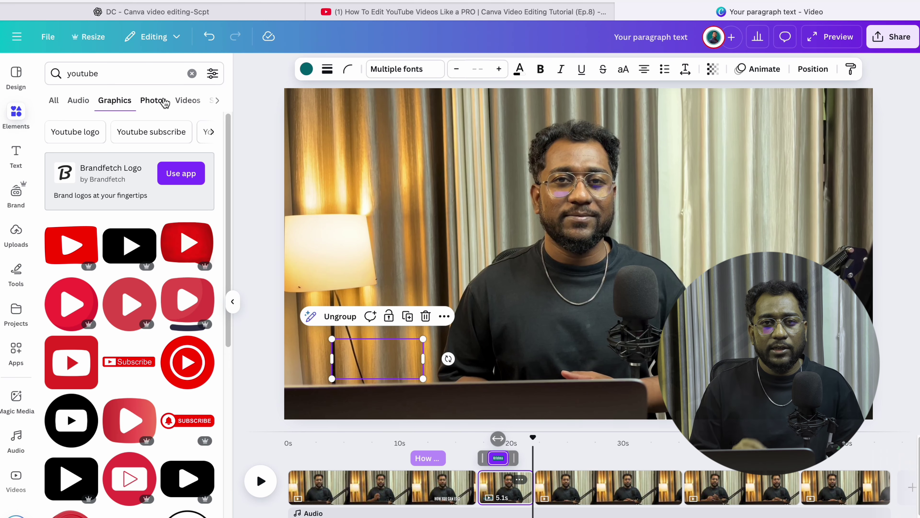
{"action": "left_click", "coordinate": [187, 100]}
{"action": "left_click", "coordinate": [172, 259]}
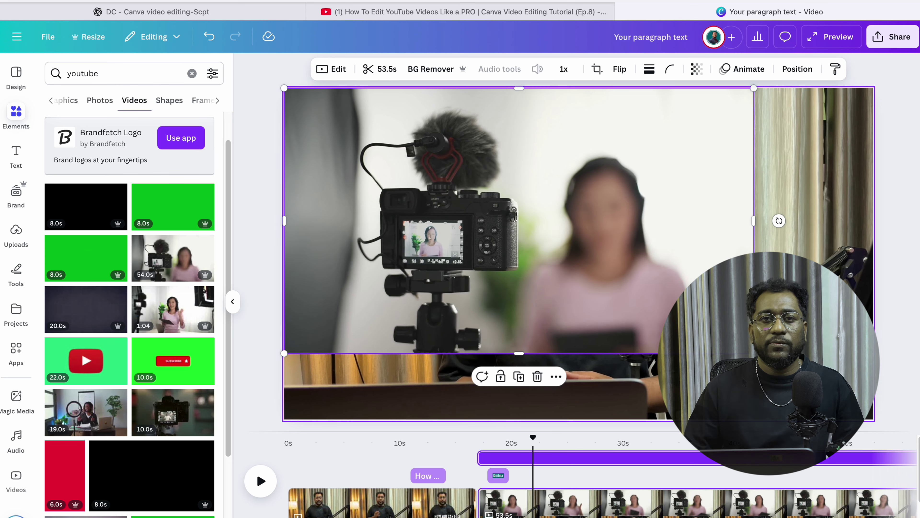
{"action": "key", "text": "super+z"}
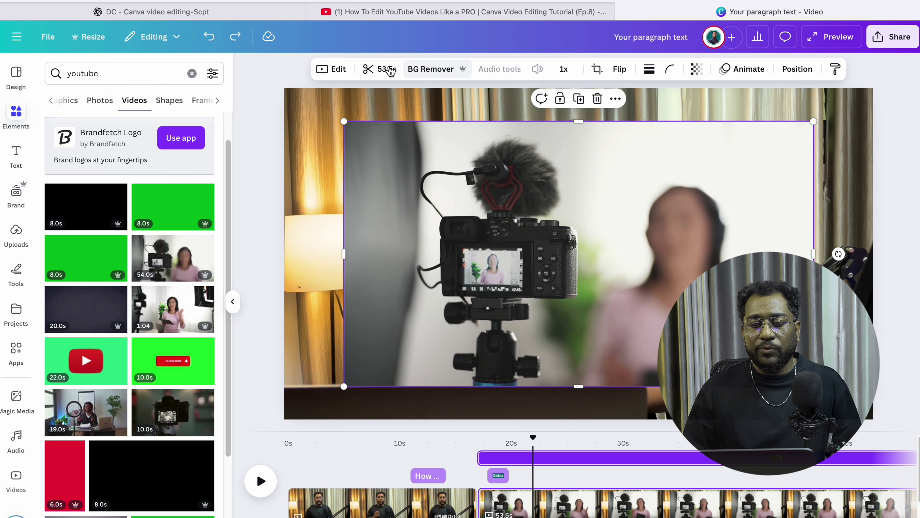
- Trim the added camera clip to 2.4 s and move it towards the upper-left corner of the page
{"action": "left_click", "coordinate": [388, 70]}
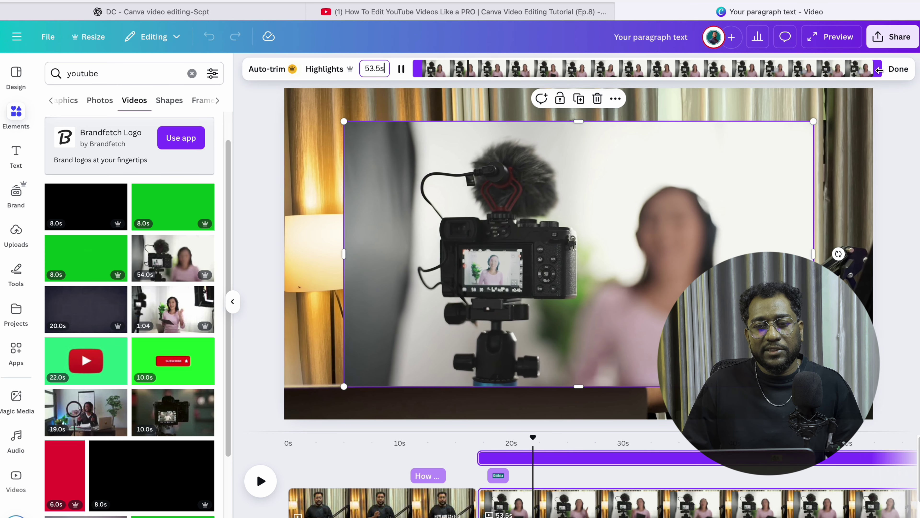
{"action": "left_click_drag", "start_coordinate": [871, 69], "coordinate": [449, 93]}
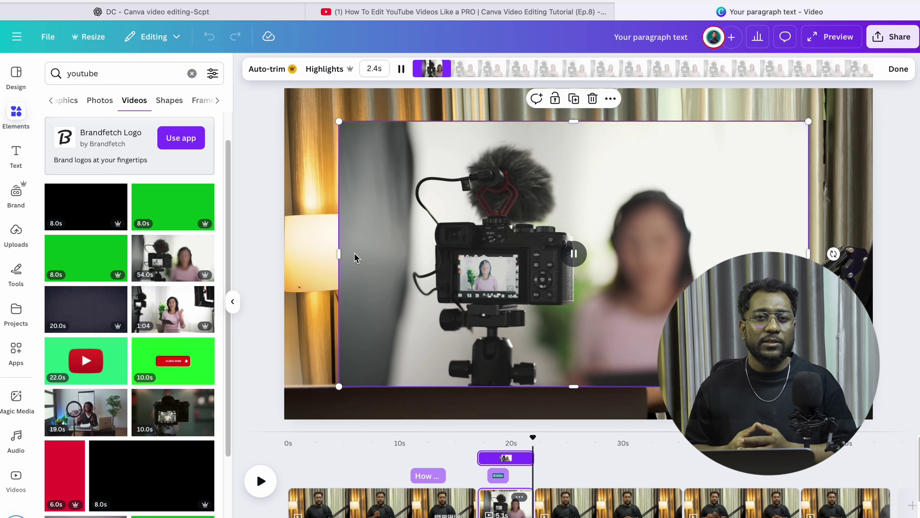
{"action": "left_click", "coordinate": [333, 247]}
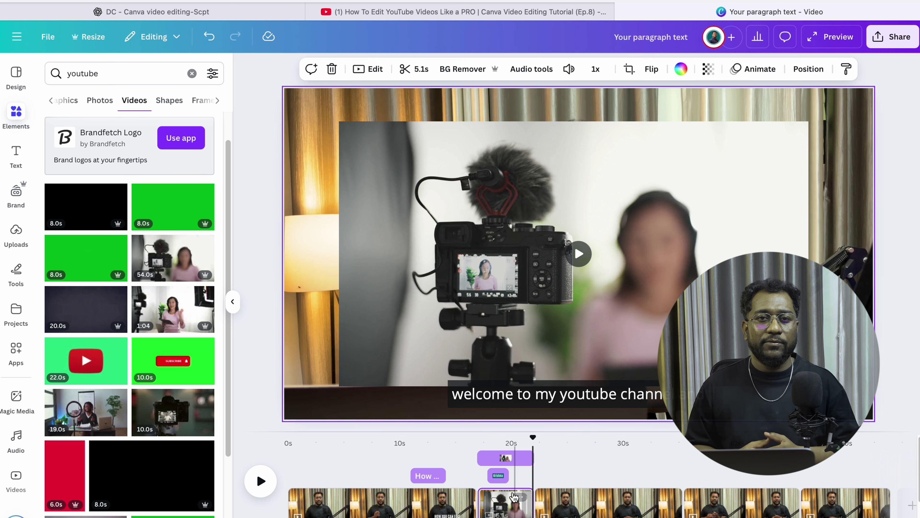
{"action": "left_click_drag", "start_coordinate": [600, 247], "coordinate": [545, 215]}
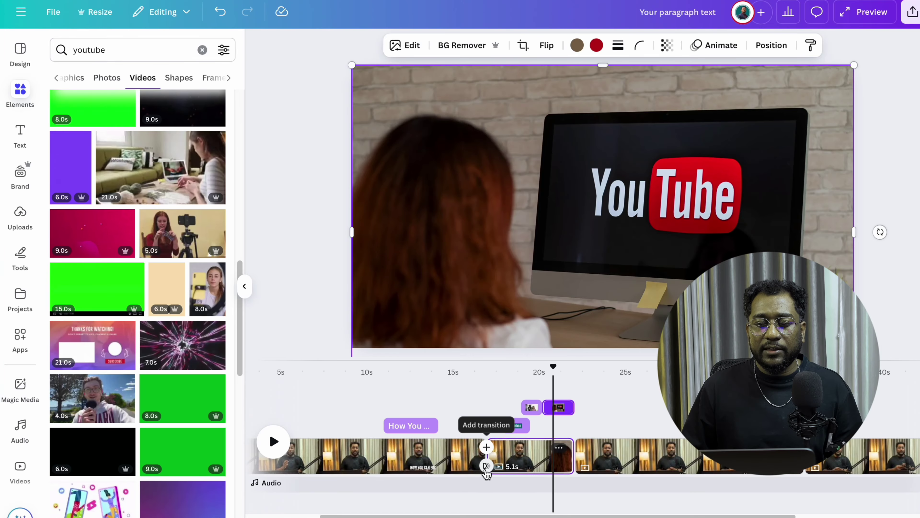
- Open the transition choices at the cut between the first clip and the 5.1 s clip
{"action": "left_click", "coordinate": [486, 465]}
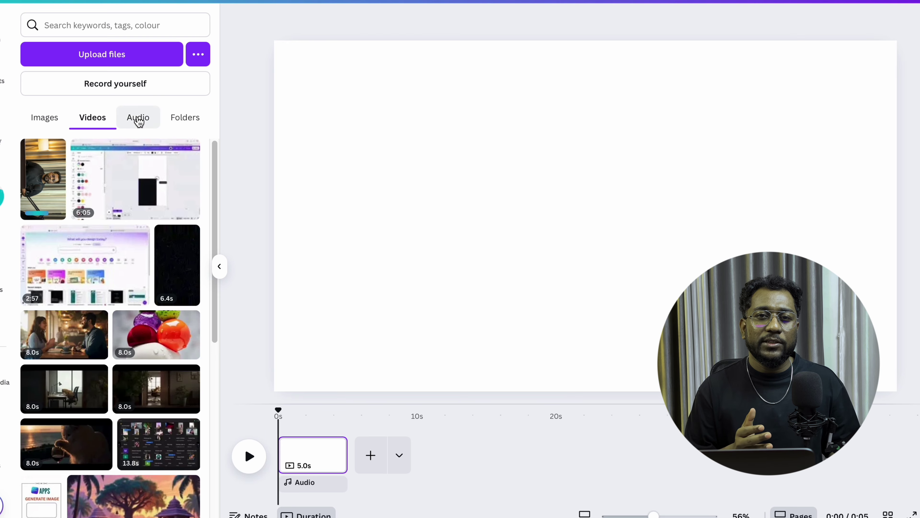
- Show the uploaded audio files
{"action": "left_click", "coordinate": [139, 120]}
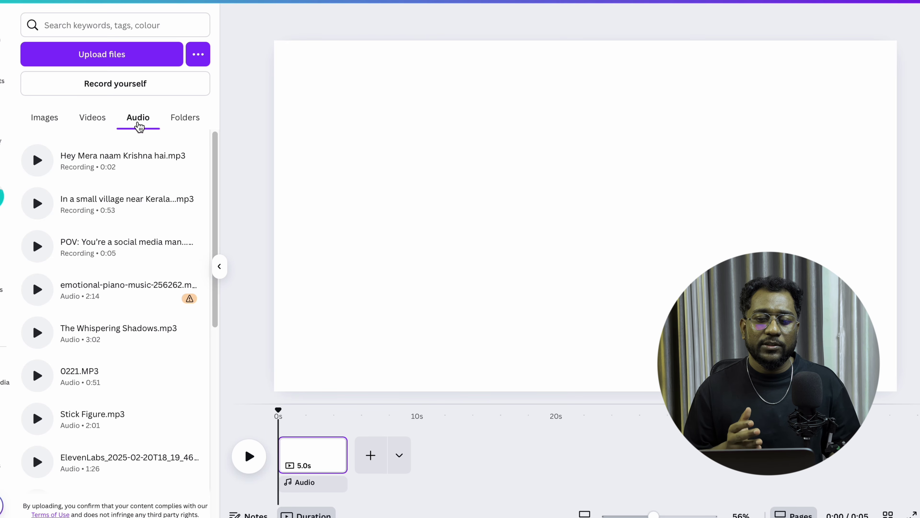
- Look through the uploaded audio files and search the audio library for "whooshes"
{"action": "scroll", "coordinate": [134, 208], "scroll_direction": "down", "scroll_amount": 3}
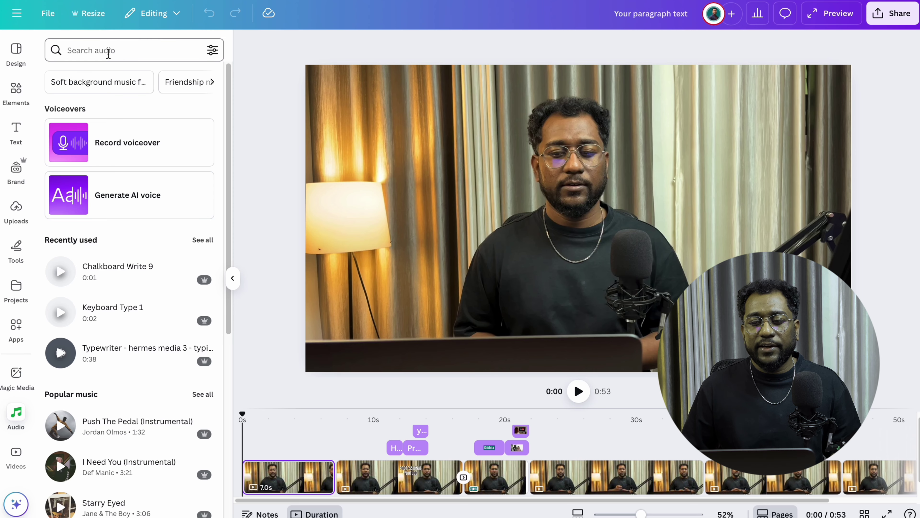
{"action": "type", "text": "whooshes"}
{"action": "key", "text": "Return"}
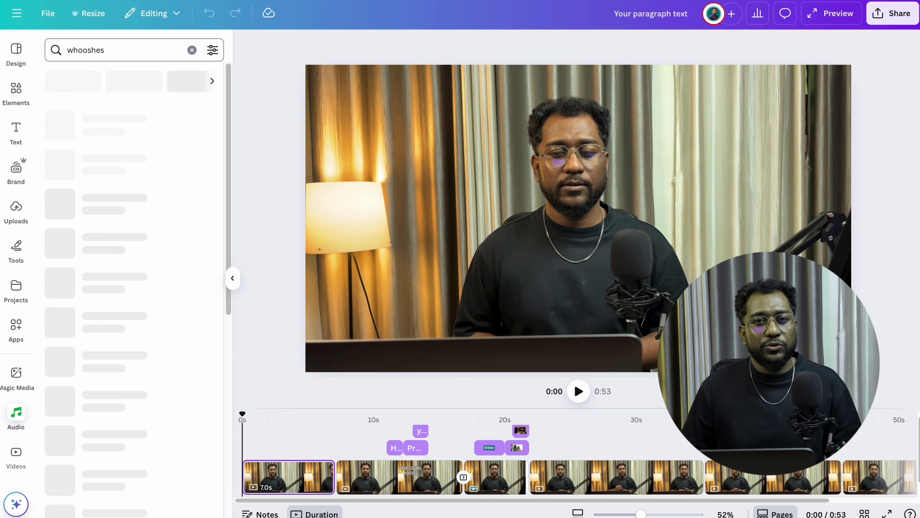
{"action": "scroll", "coordinate": [107, 165], "scroll_direction": "down", "scroll_amount": 5}
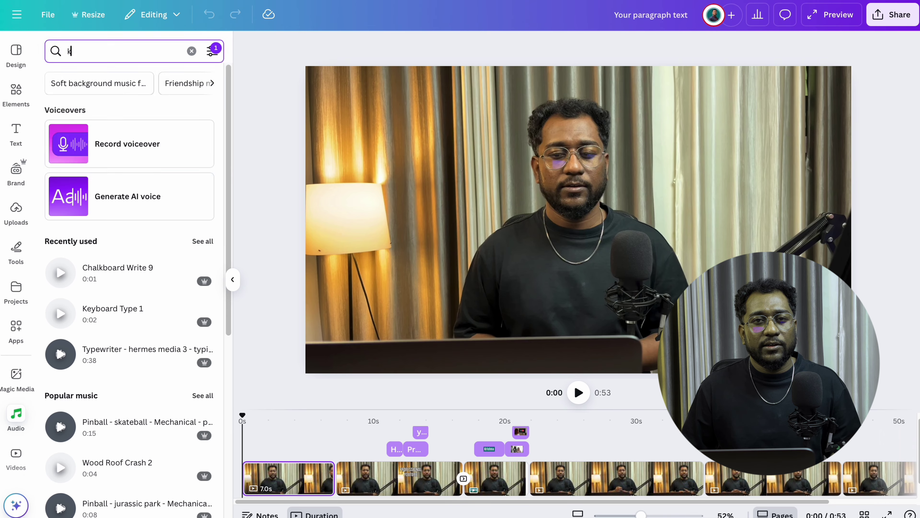
- Search the audio library for "keyboard typing" and for "mouse click" and look through the results
{"action": "type", "text": "eybo"}
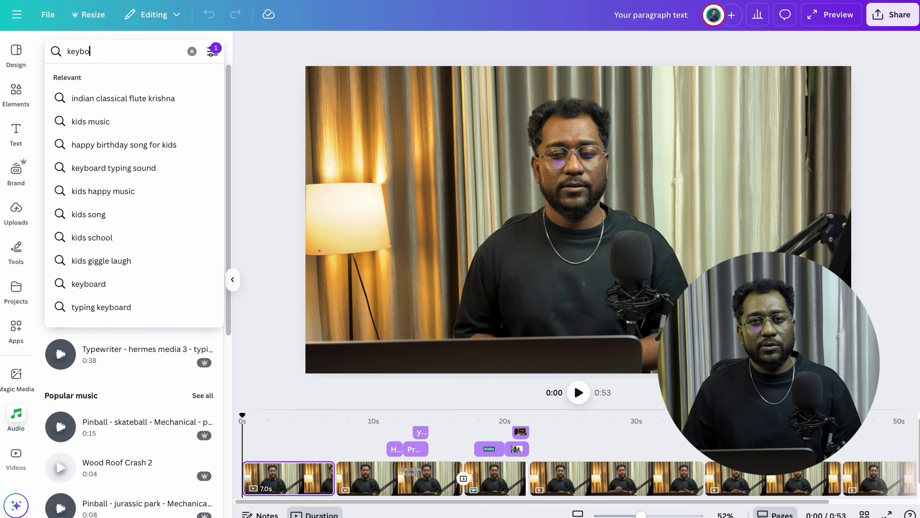
{"action": "type", "text": "ard typing"}
{"action": "key", "text": "Return"}
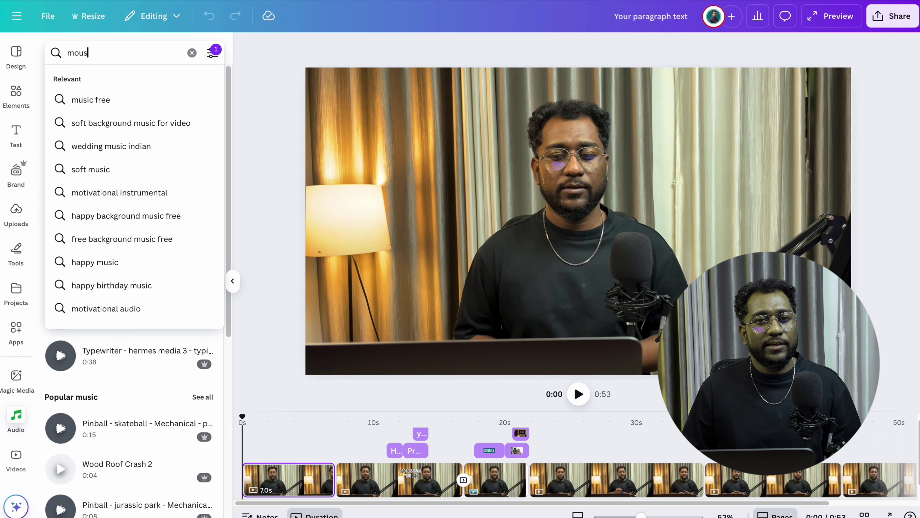
{"action": "type", "text": "ick"}
{"action": "key", "text": "Return"}
{"action": "scroll", "coordinate": [159, 209], "scroll_direction": "down", "scroll_amount": 5}
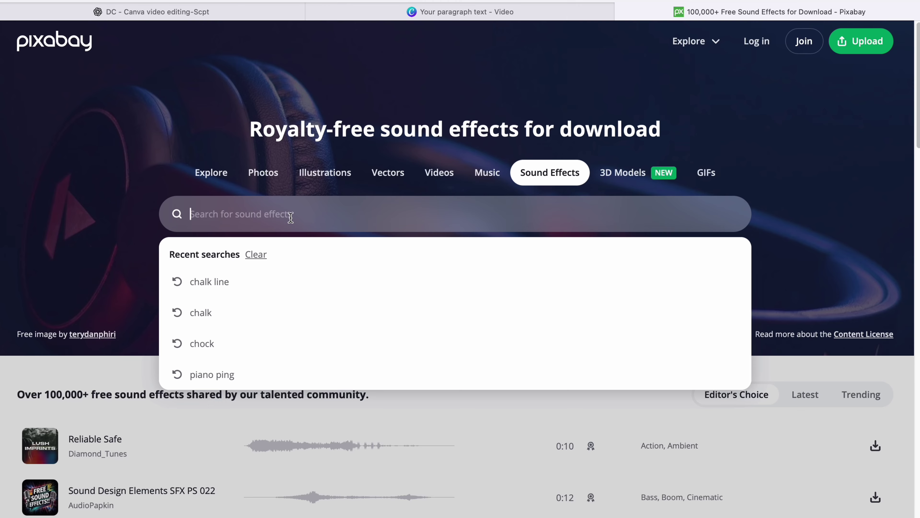
- Search Pixabay's sound effects for "mouce click" and browse the tracks in the YouTube Studio audio library
{"action": "type", "text": "mouce c"}
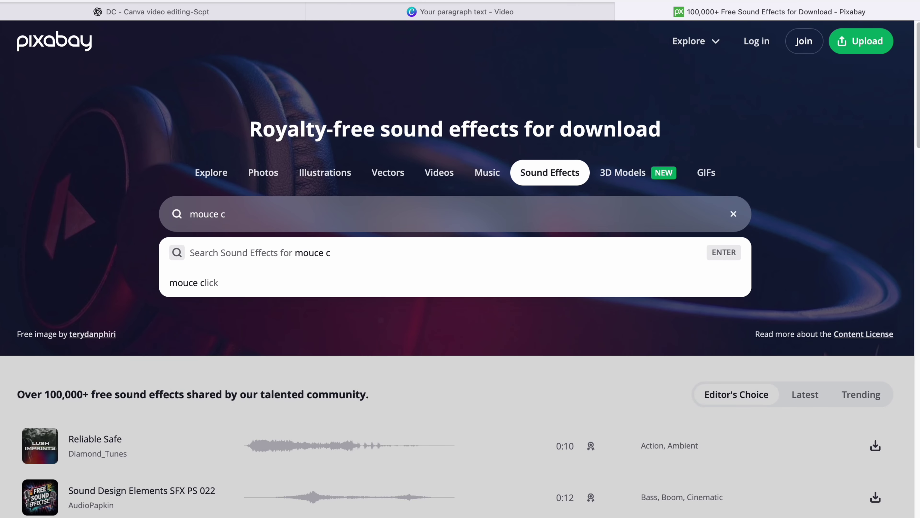
{"action": "type", "text": "lick"}
{"action": "key", "text": "Return"}
{"action": "scroll", "coordinate": [268, 357], "scroll_direction": "down", "scroll_amount": 4}
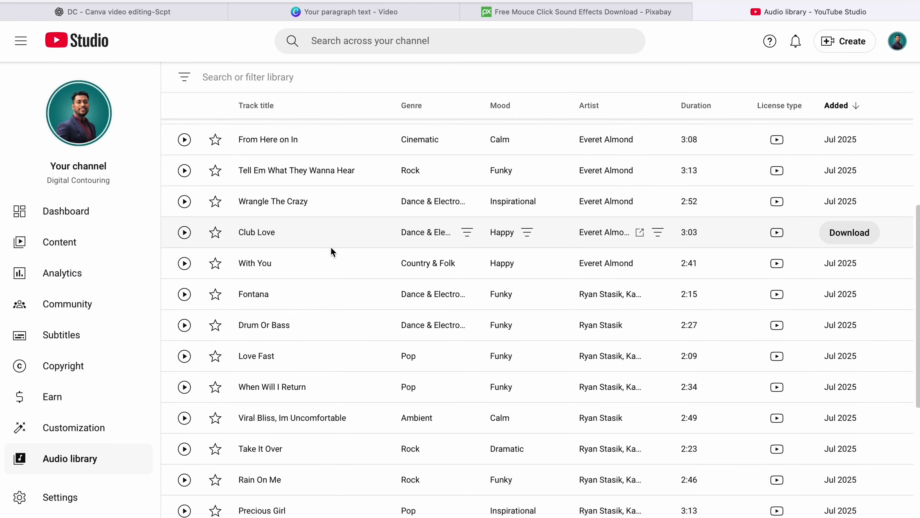
{"action": "scroll", "coordinate": [331, 248], "scroll_direction": "down", "scroll_amount": 7}
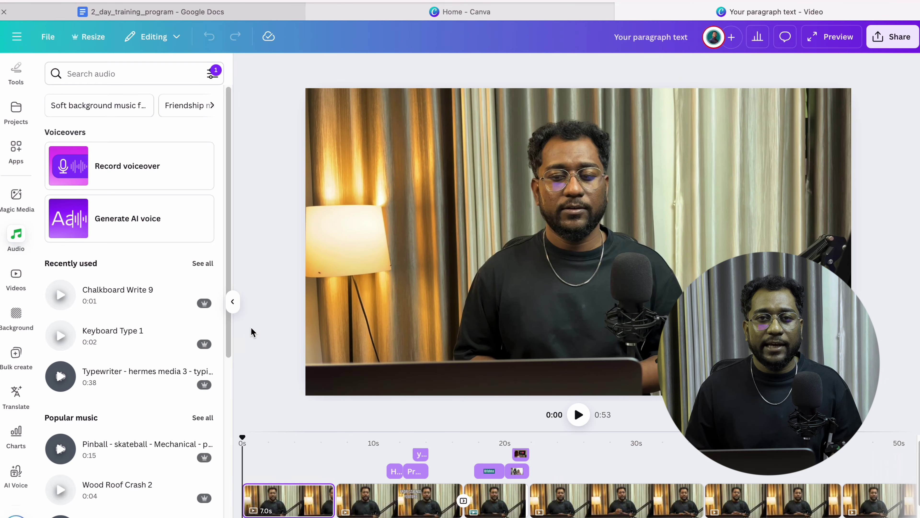
- Open the voiceover recorder in Canva and allow canva.com to use the microphone
{"action": "left_click", "coordinate": [127, 166]}
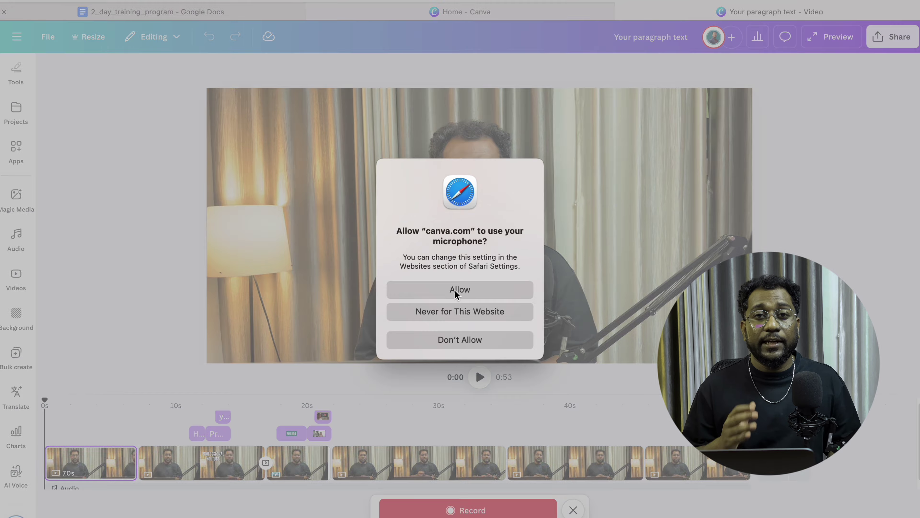
{"action": "left_click", "coordinate": [456, 290]}
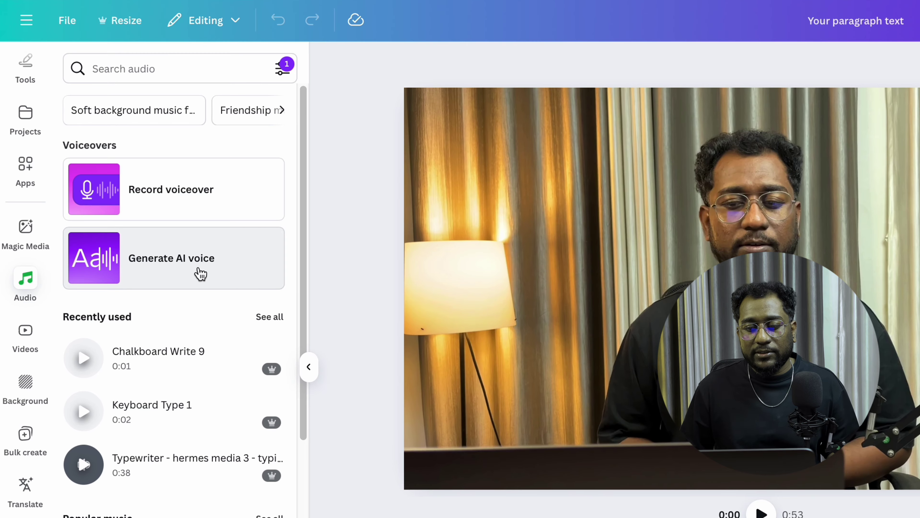
- Open the AI voice generator and choose Hindi as the voice language
{"action": "left_click", "coordinate": [163, 230]}
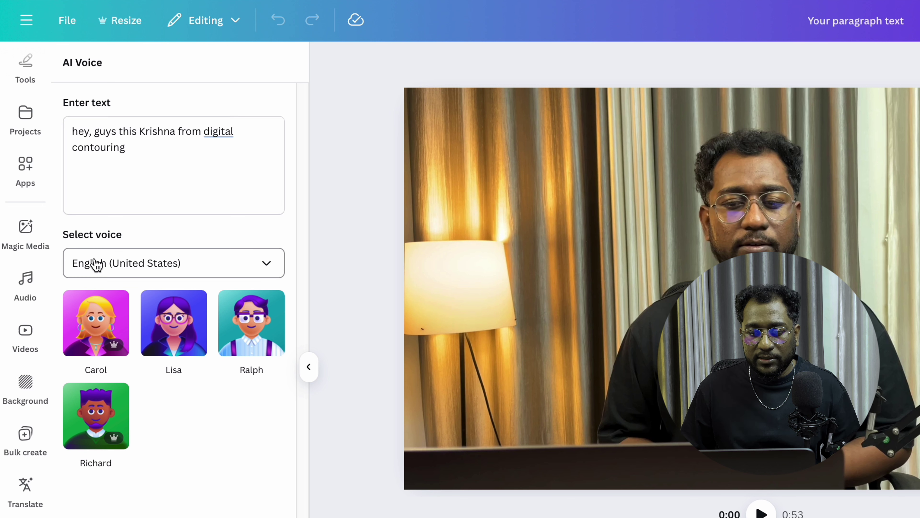
{"action": "left_click", "coordinate": [212, 275]}
{"action": "scroll", "coordinate": [188, 377], "scroll_direction": "down", "scroll_amount": 5}
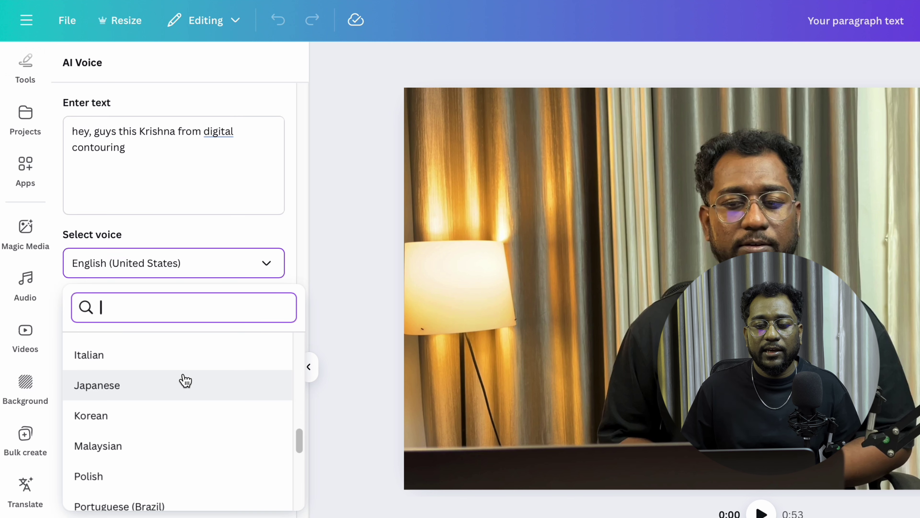
{"action": "scroll", "coordinate": [186, 380], "scroll_direction": "up", "scroll_amount": 1}
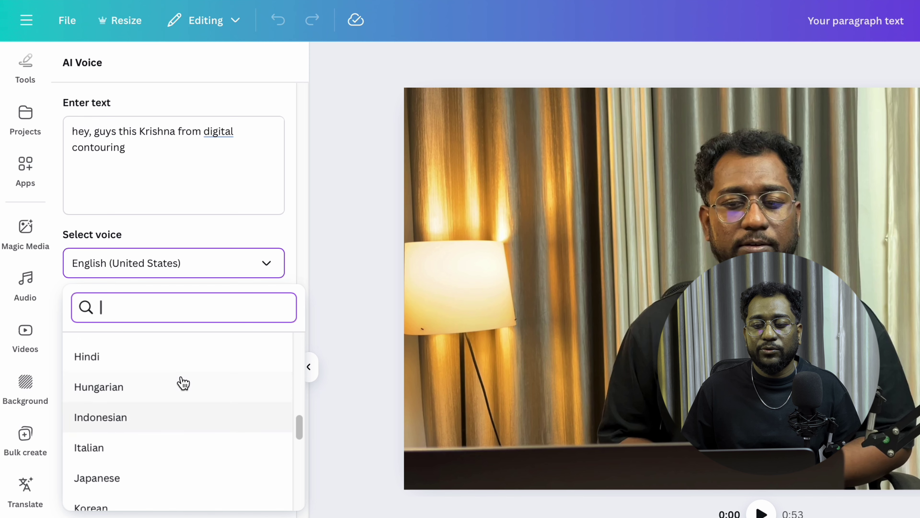
{"action": "left_click", "coordinate": [149, 362]}
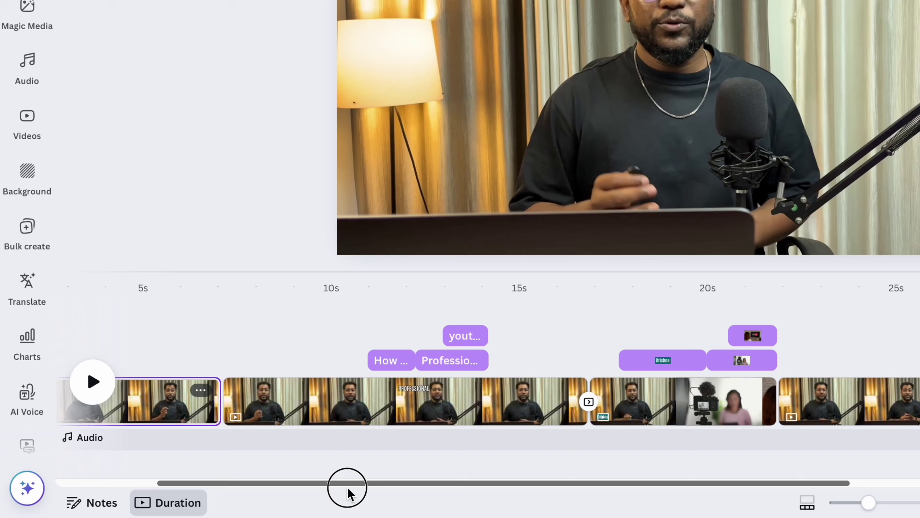
- Open the download settings for the finished design and keep MP4 Video as the file type
{"action": "left_click_drag", "start_coordinate": [346, 485], "coordinate": [449, 487]}
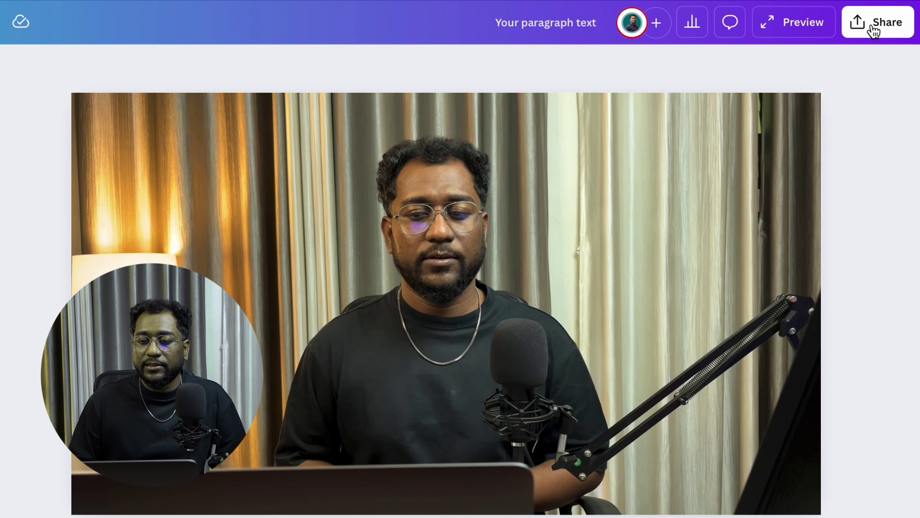
{"action": "left_click", "coordinate": [873, 26]}
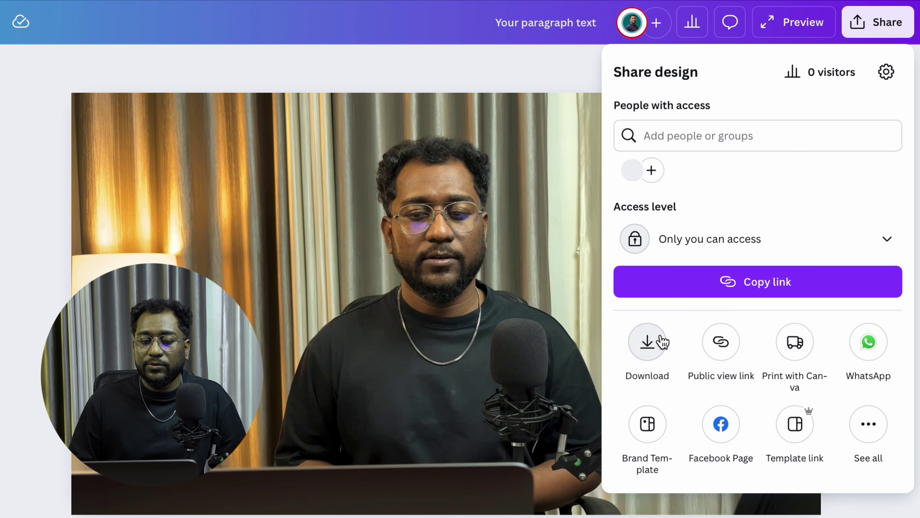
{"action": "left_click", "coordinate": [660, 338]}
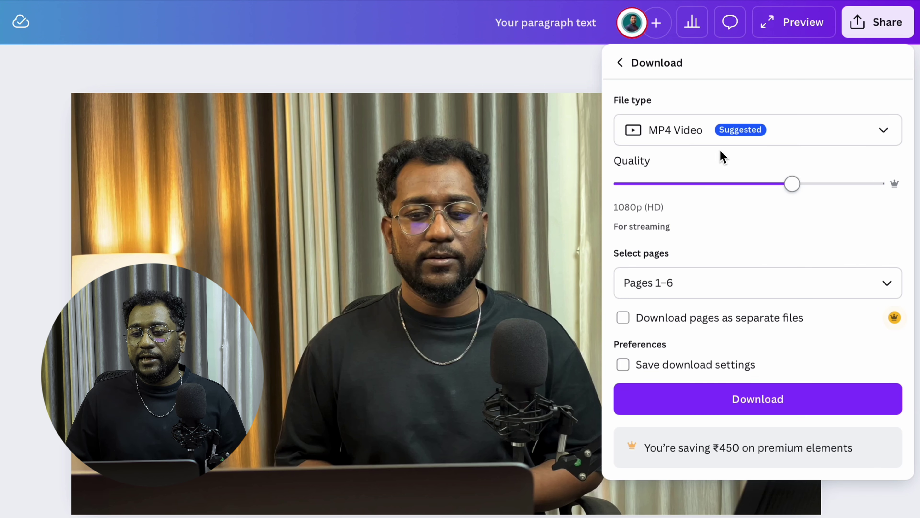
{"action": "left_click", "coordinate": [711, 141]}
{"action": "left_click", "coordinate": [711, 142]}
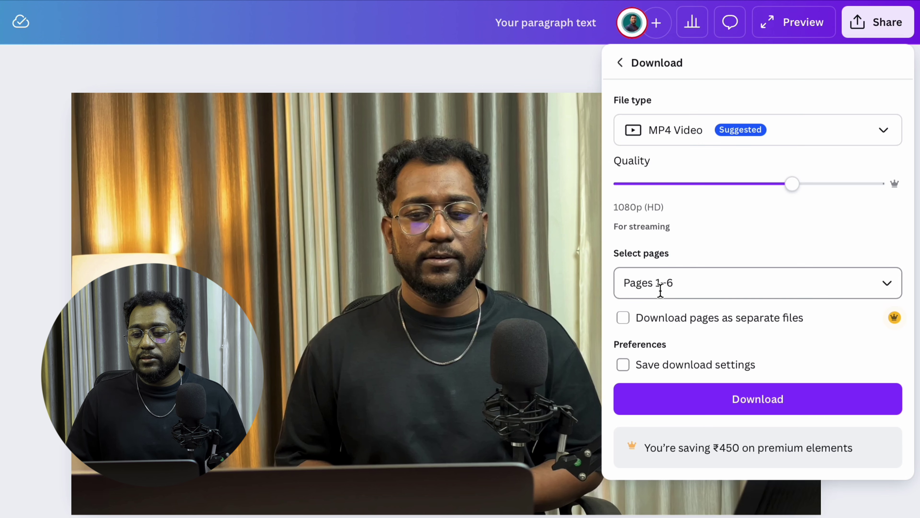